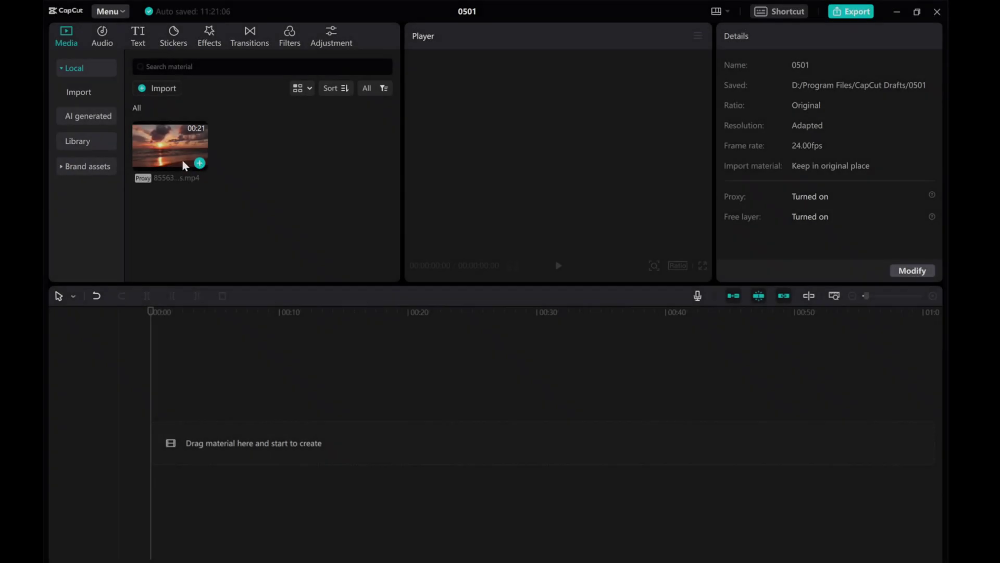
Drag the sunset beach clip 855633-hd_1920_1080_25fps.mp4 from the Media panel onto the timeline.
left_click_drag(182, 159, 190, 448)
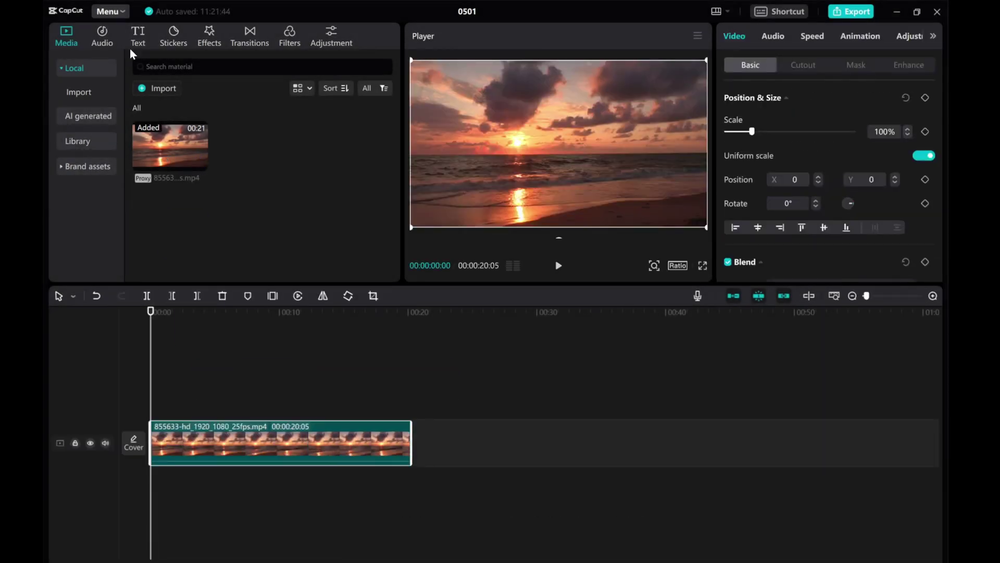
Add a Default text clip, stretch it to the video's end, and replace its text with 'Sunset'.
left_click(137, 41)
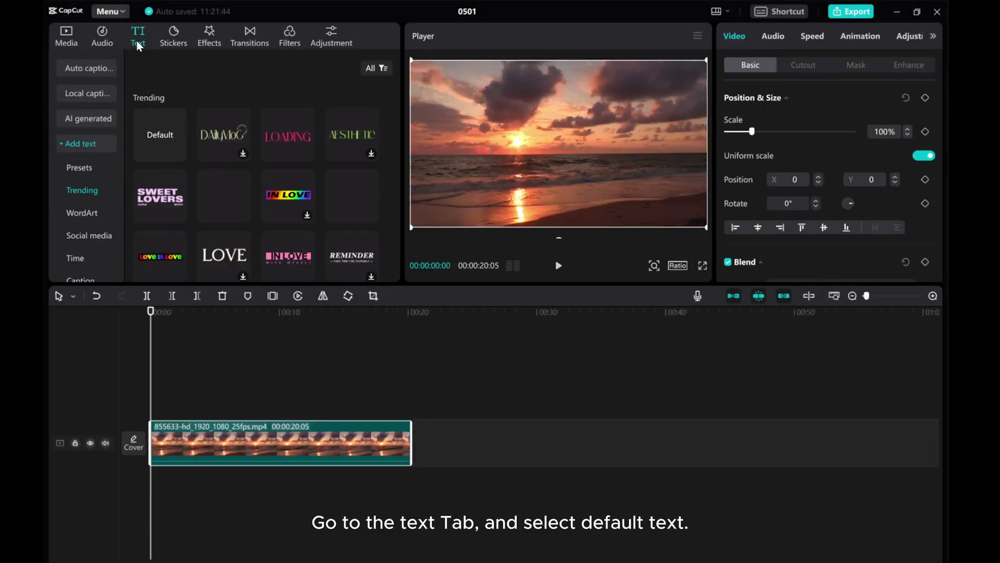
left_click(179, 155)
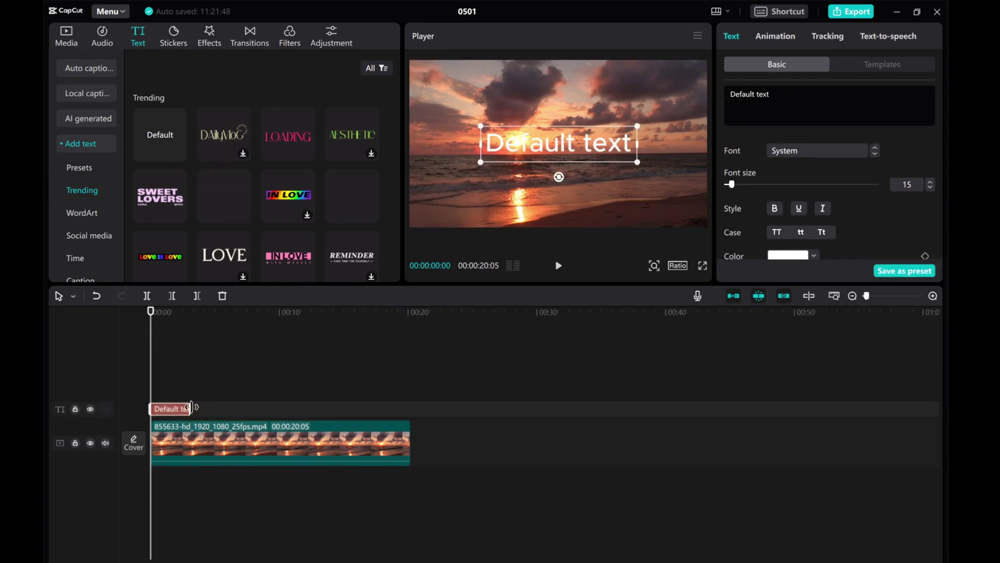
left_click_drag(189, 407, 412, 409)
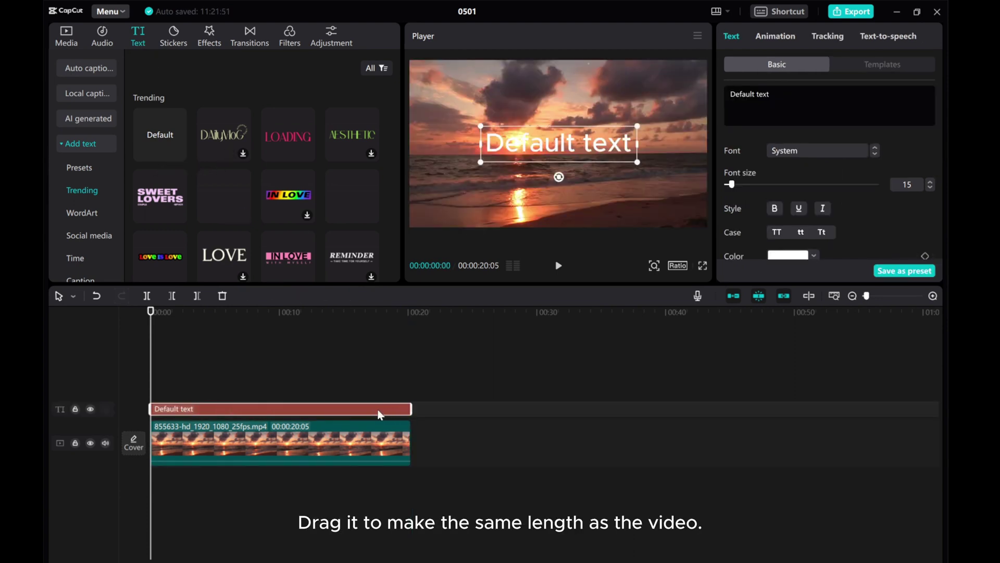
left_click_drag(790, 99, 705, 85)
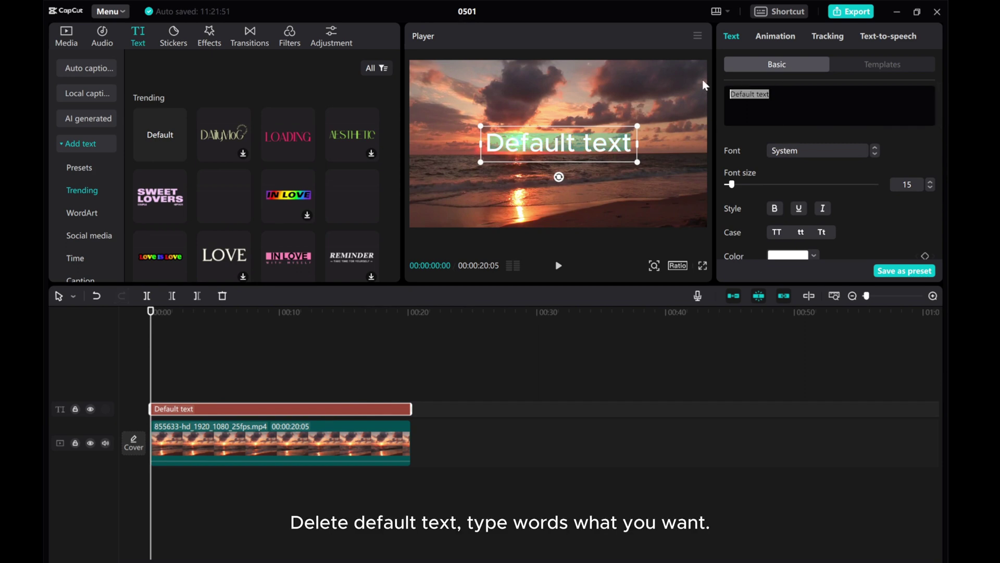
type("Sun")
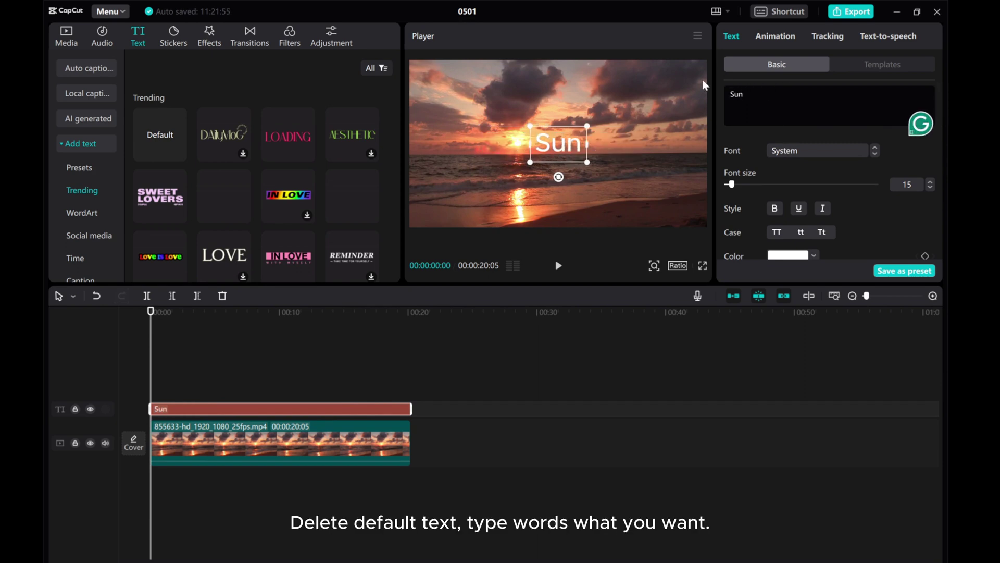
type("set")
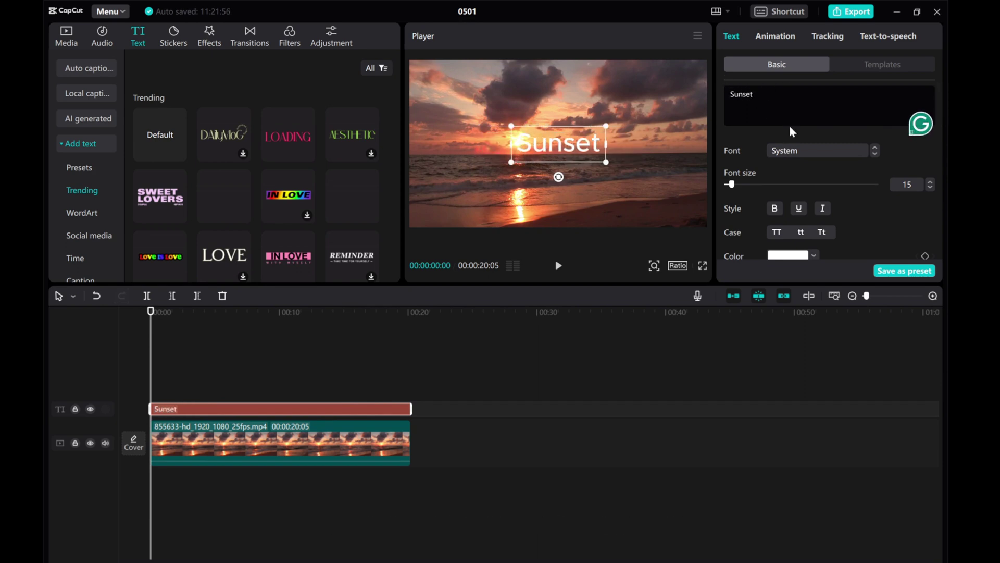
Set the Sunset text to the AW Chubby font at size 43.
left_click(811, 155)
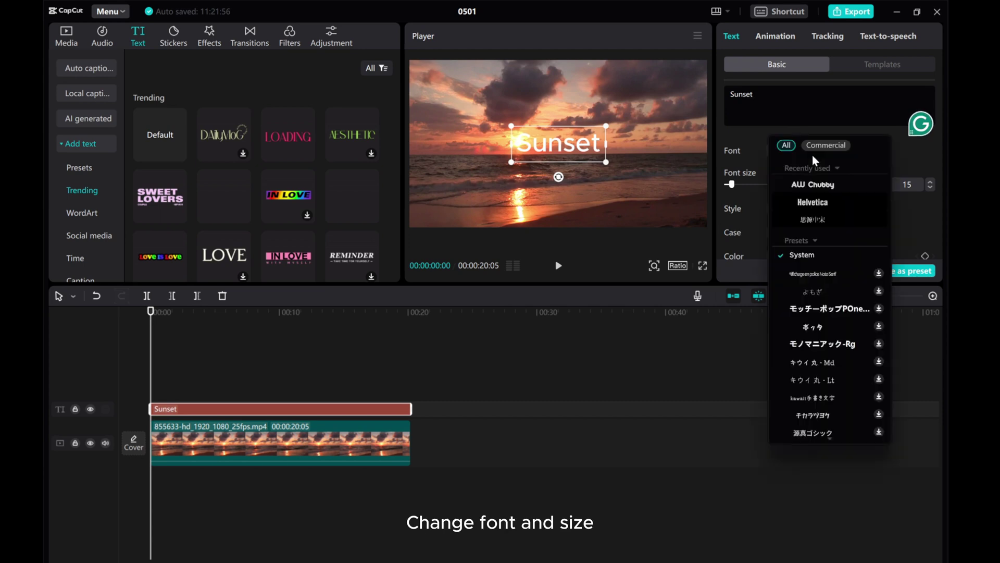
left_click(812, 182)
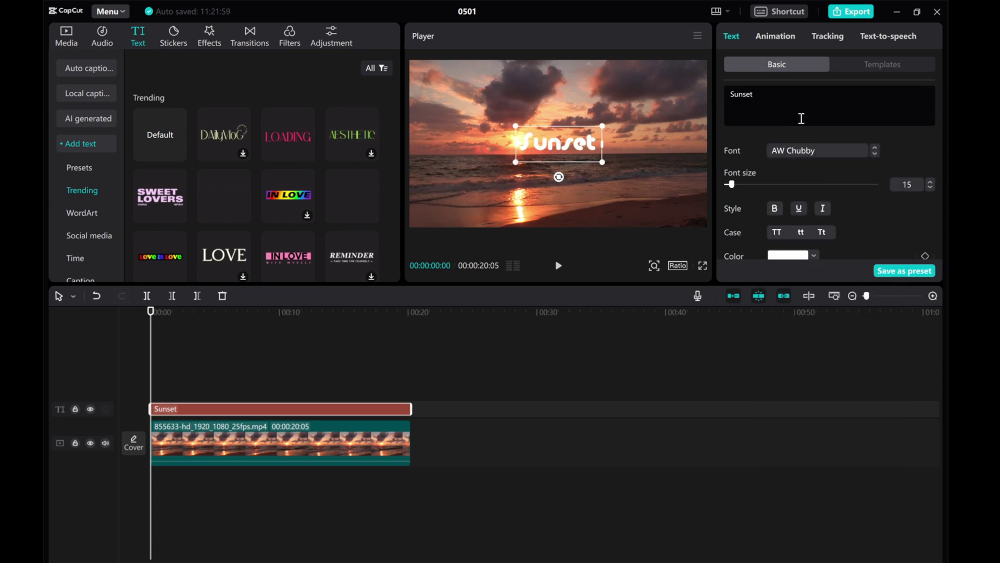
left_click_drag(731, 184, 749, 188)
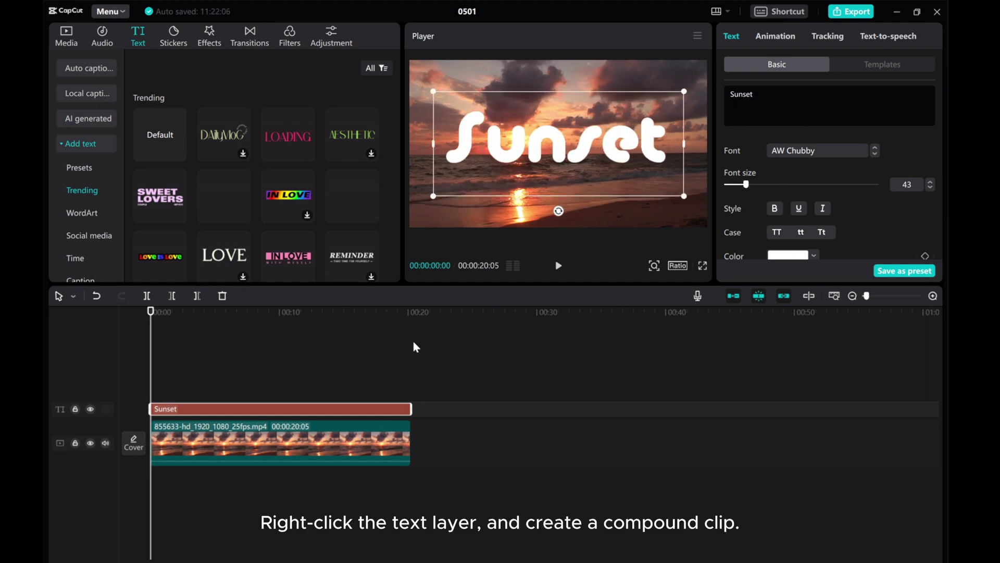
Convert the Sunset text clip into a compound clip and select it.
right_click(253, 409)
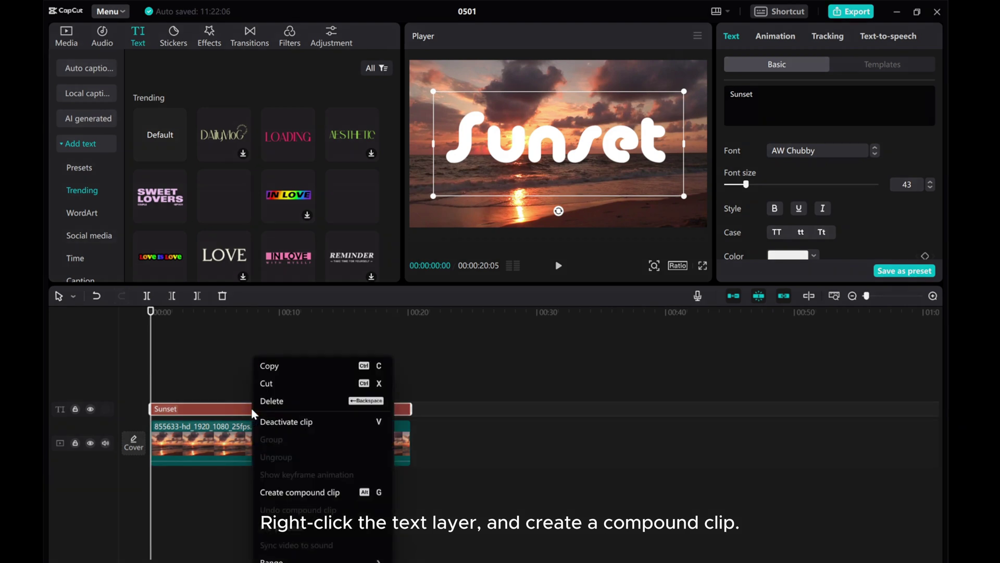
left_click(299, 494)
left_click(349, 394)
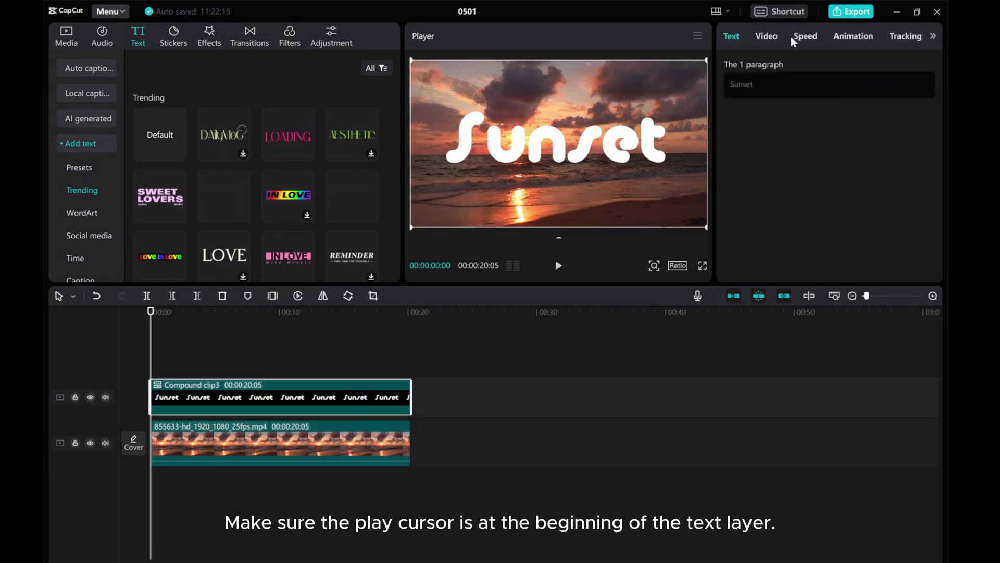
Add a starting Position & Size keyframe with Scale 1% and Rotate -720°.
left_click(767, 38)
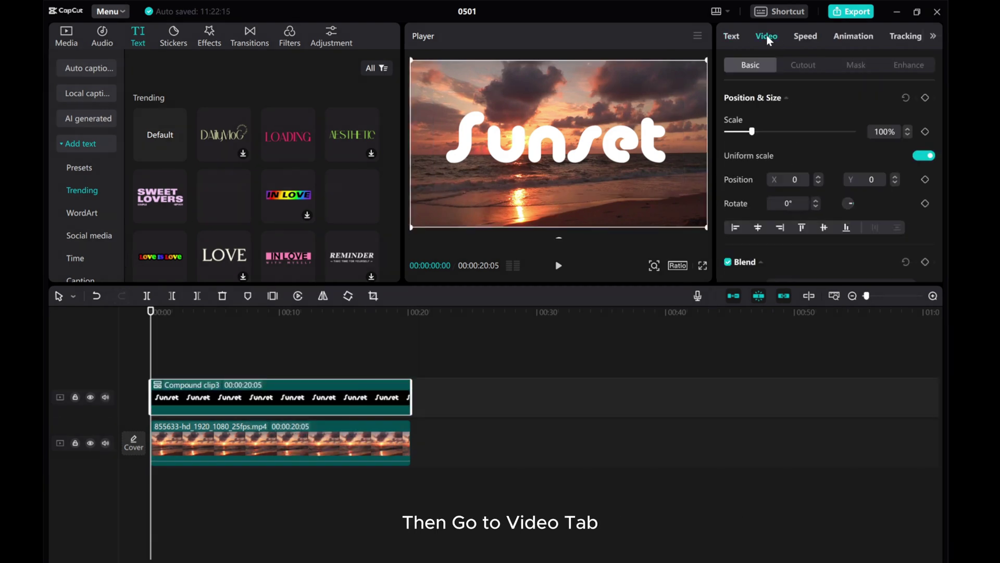
left_click(924, 97)
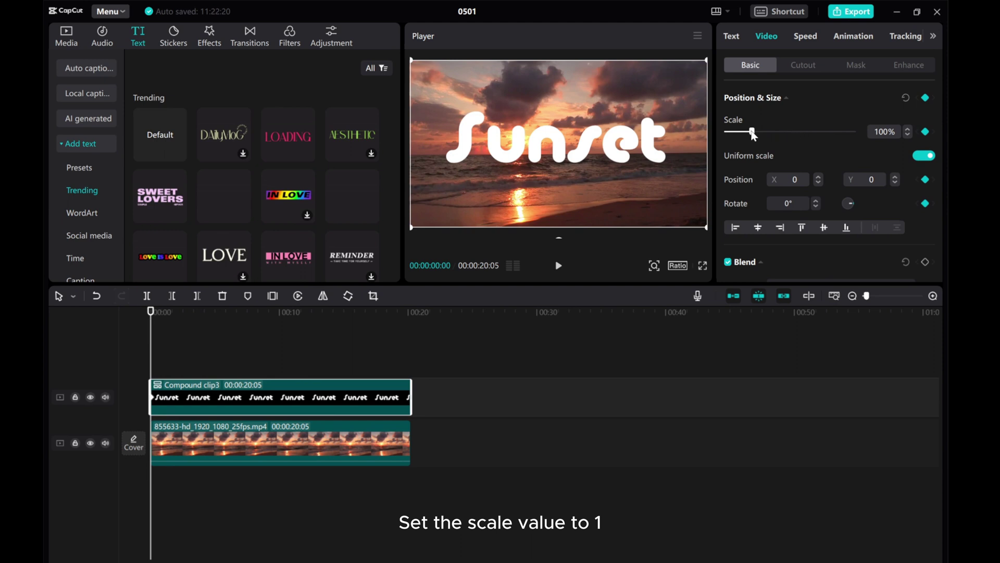
left_click_drag(752, 132, 714, 129)
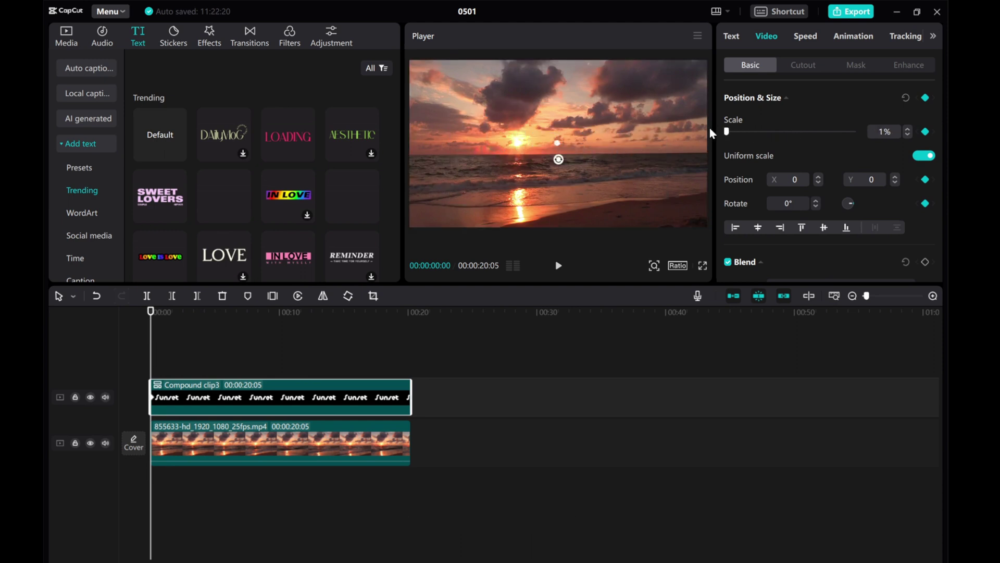
left_click(774, 202)
type("-72")
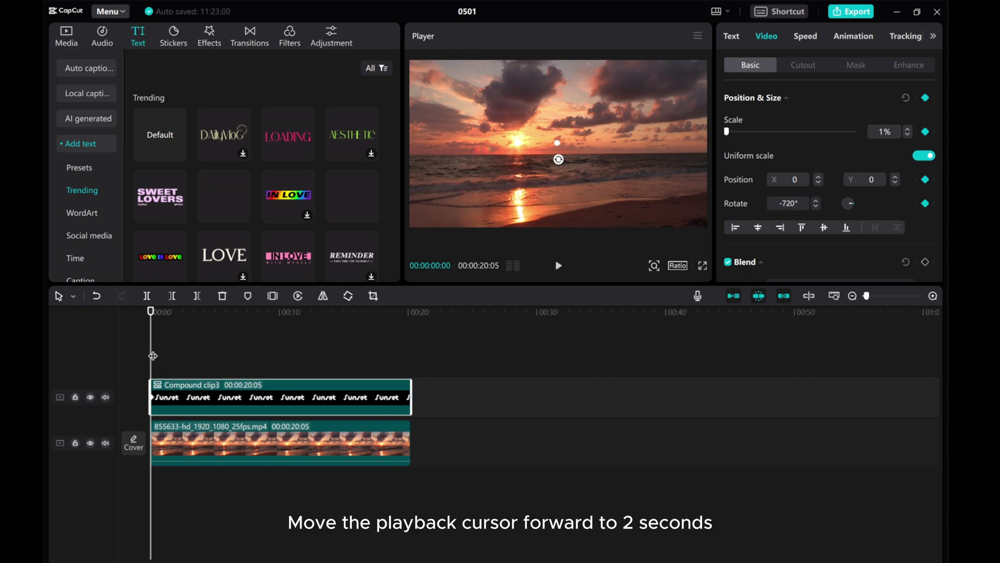
At 2 seconds, keyframe the Sunset compound clip at 100% scale and 0° rotation.
left_click_drag(151, 356, 177, 358)
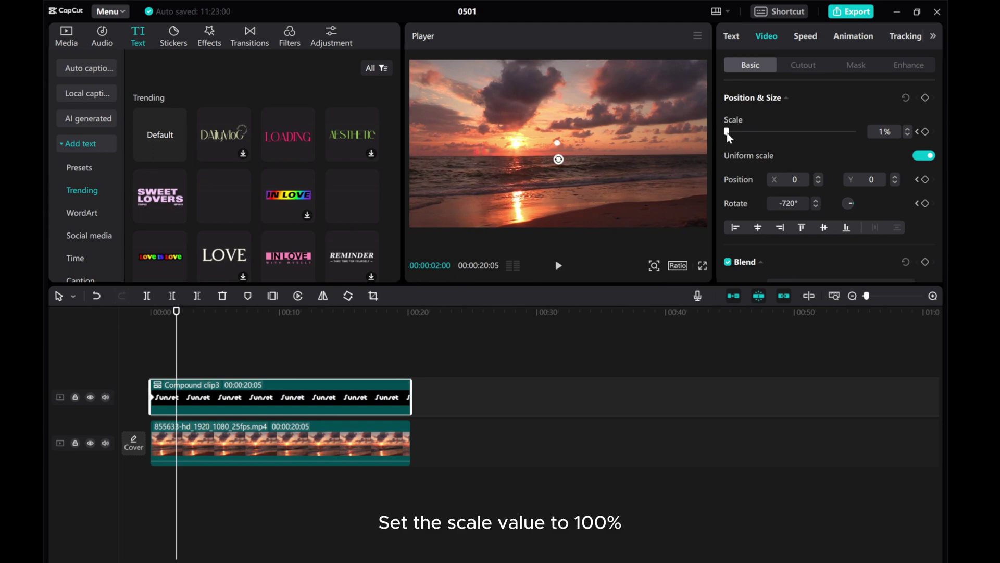
left_click_drag(728, 133, 752, 136)
left_click(925, 132)
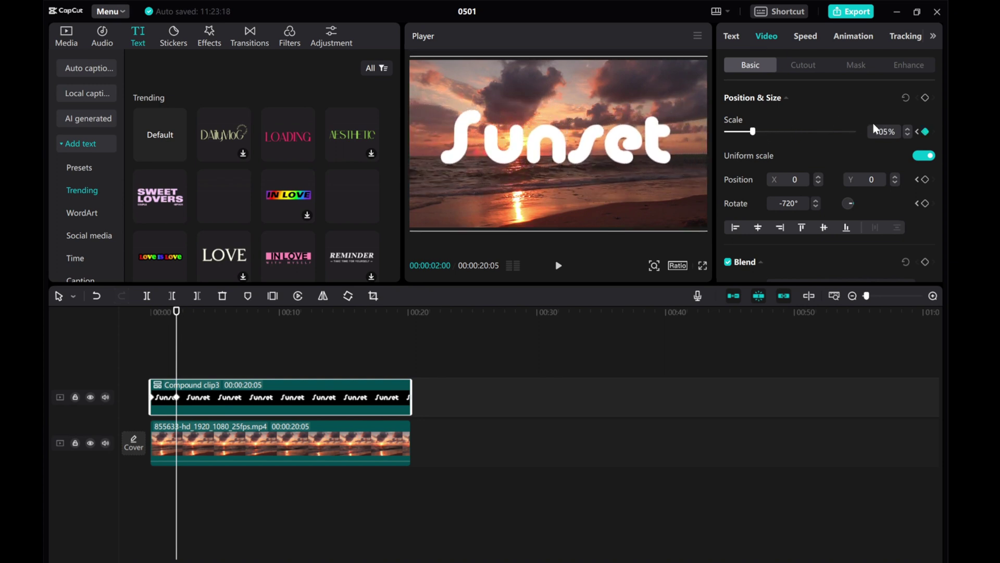
left_click(907, 135)
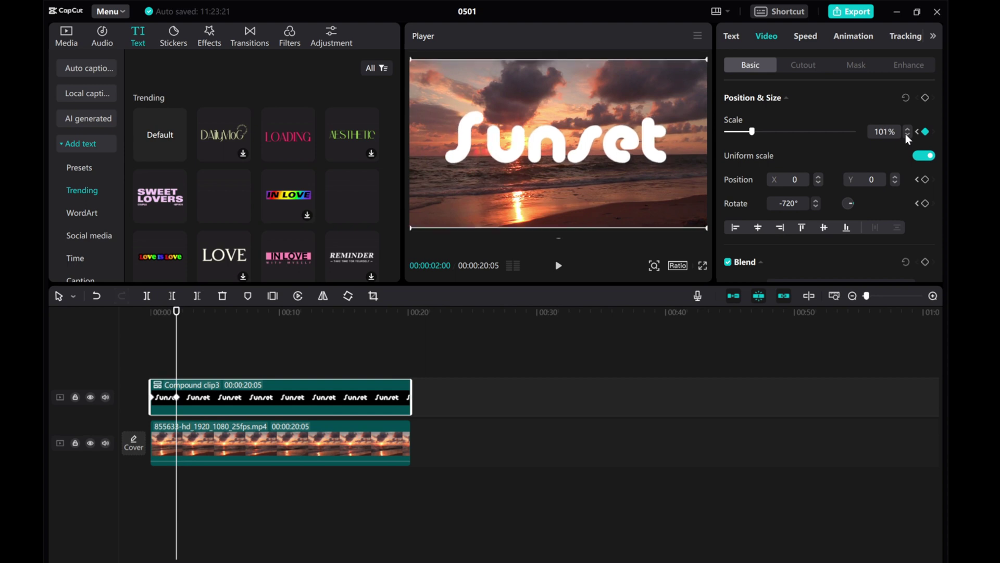
left_click(906, 135)
left_click(793, 206)
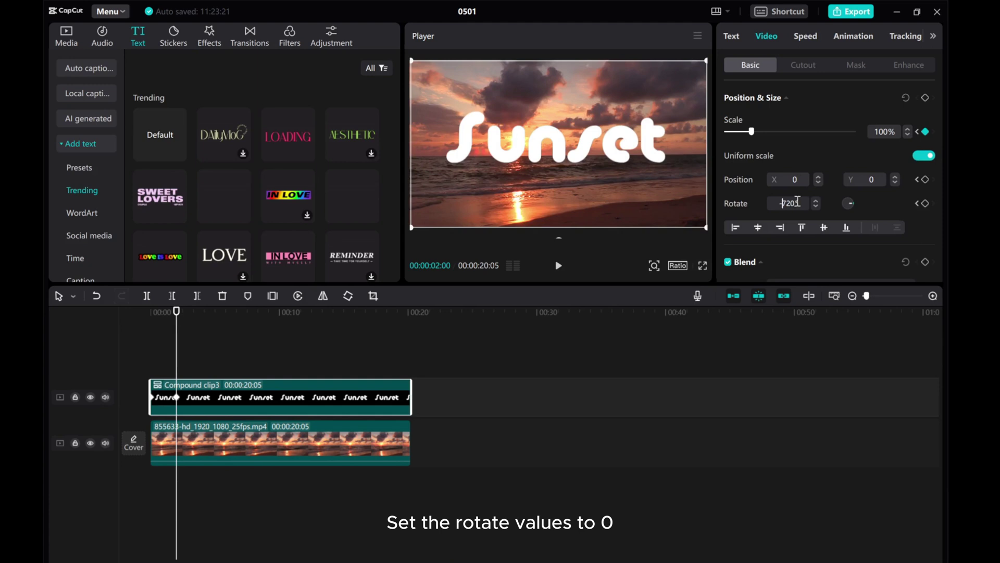
left_click_drag(797, 203, 738, 208)
key("Return")
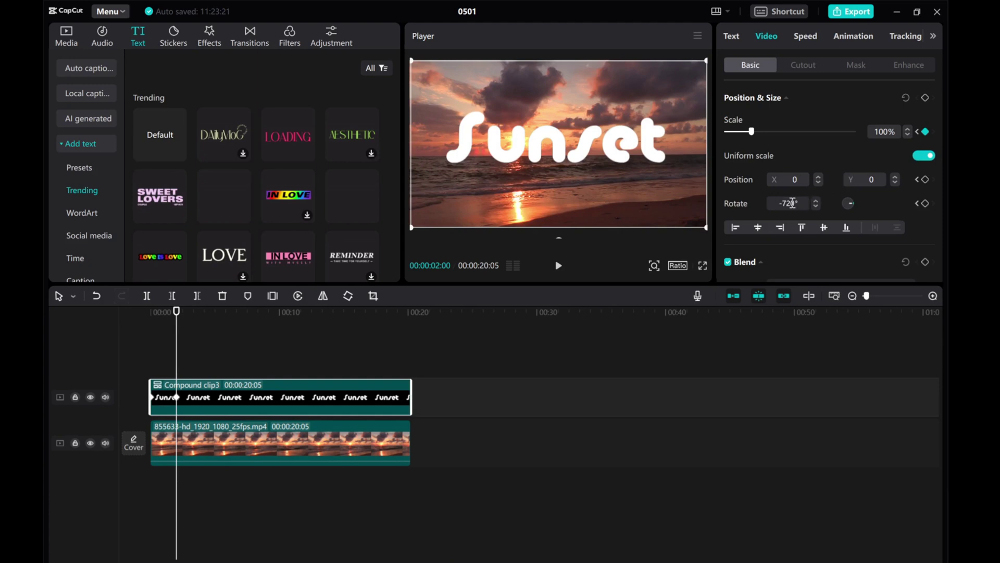
left_click_drag(793, 203, 771, 203)
key("BackSpace")
key("Return")
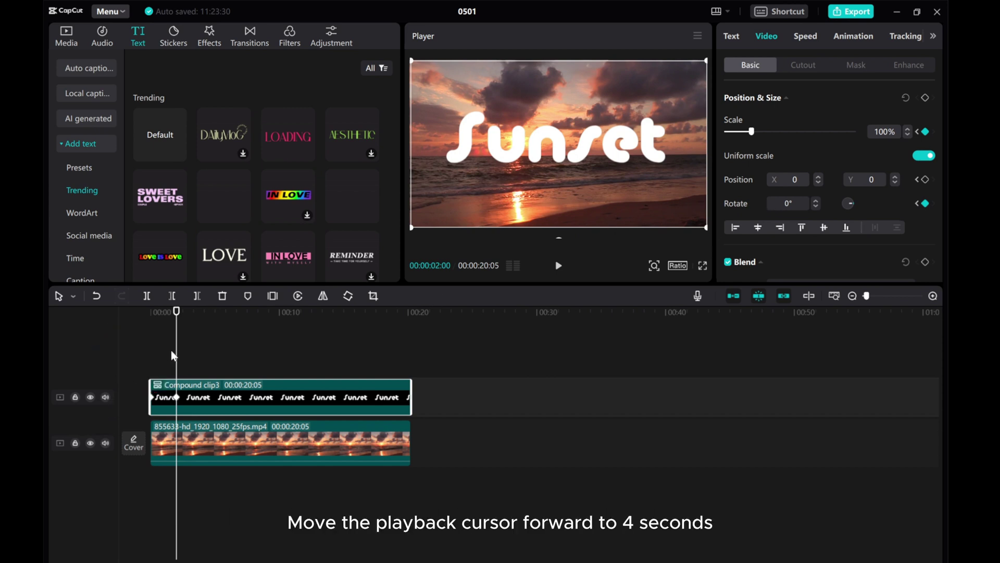
Add a Position & Size keyframe at exactly 4 seconds to hold full size.
left_click_drag(175, 357, 204, 363)
key("Left")
key("Left")
key("Left")
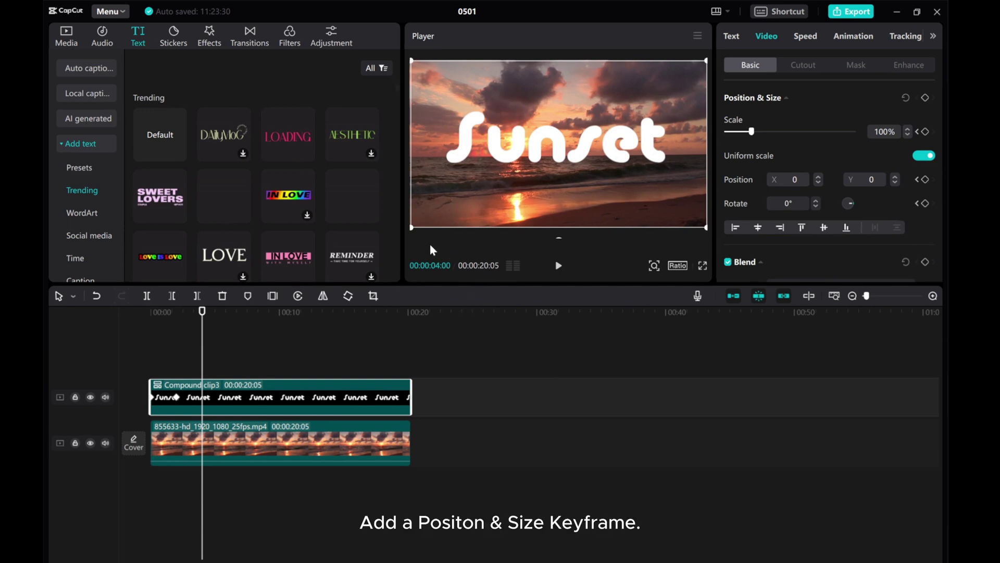
left_click(925, 97)
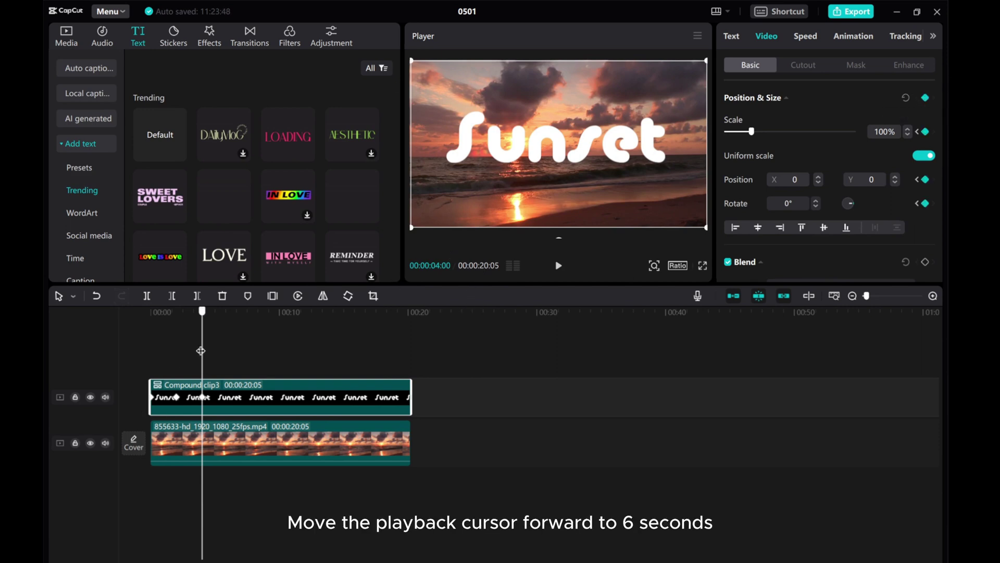
At exactly 6 seconds, keyframe the Sunset clip at 1% scale and -720° rotation.
left_click_drag(201, 350, 233, 352)
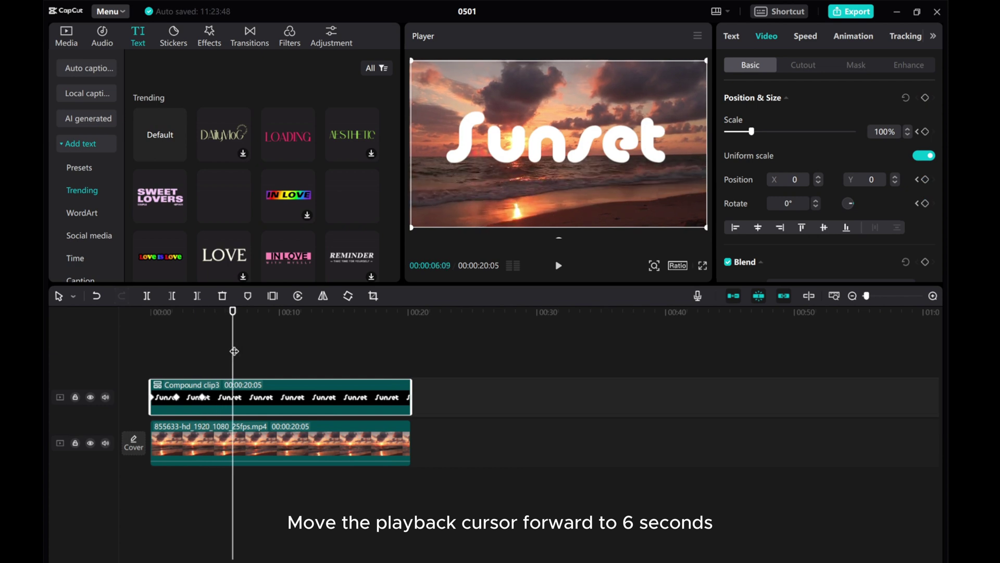
key("Left")
key("Left")
key("Left")
key("Left")
key("Left")
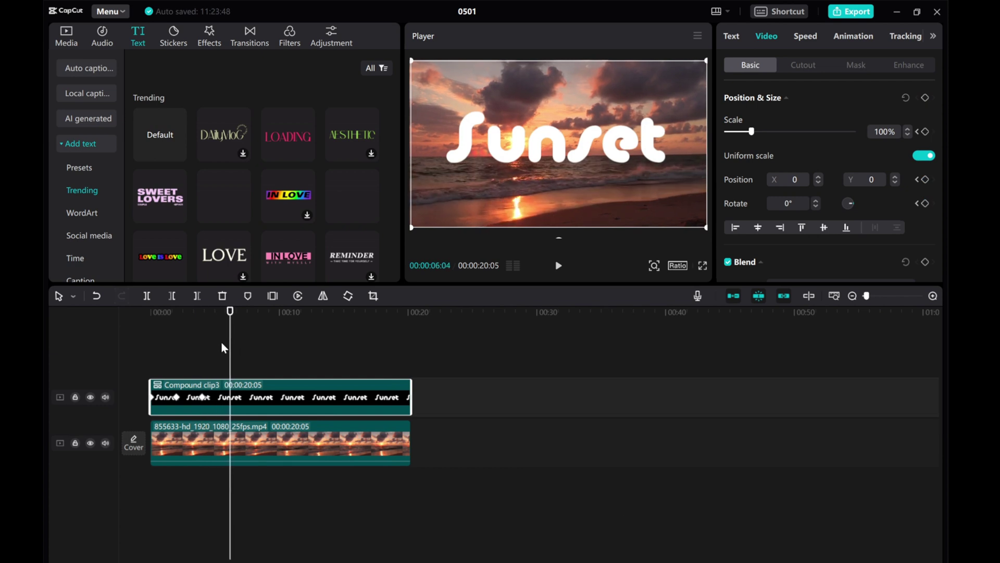
key("Left")
key("Left")
key("Left")
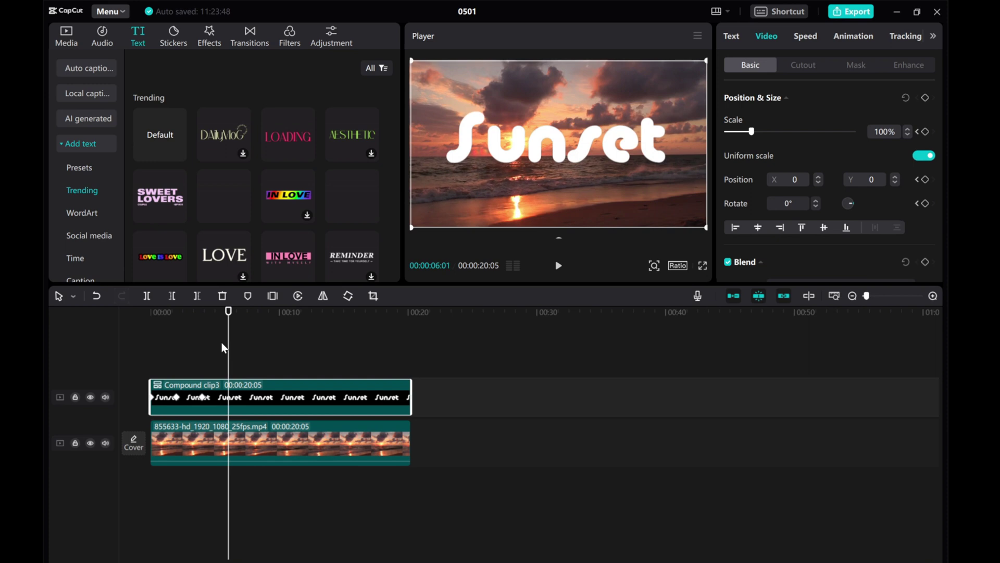
key("Left")
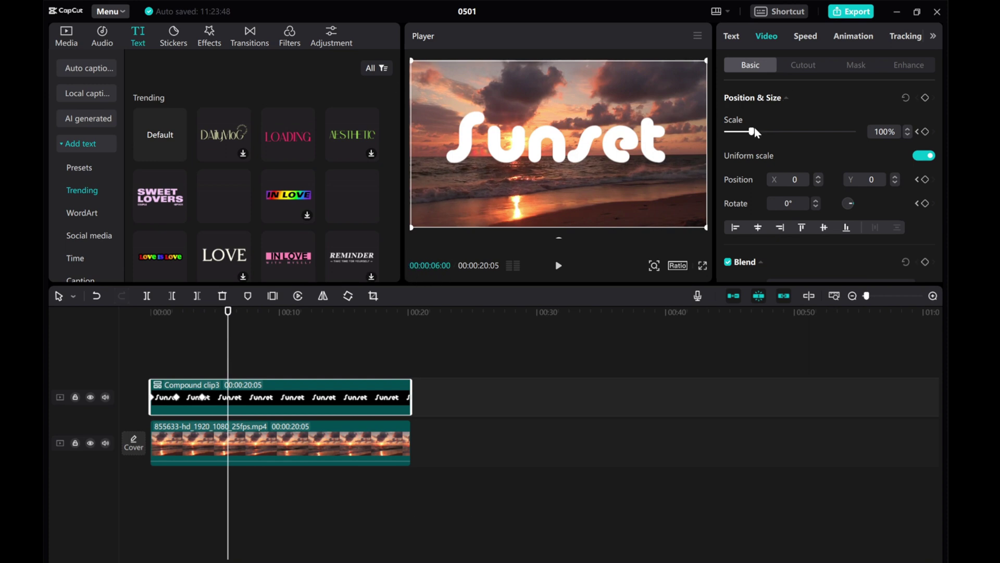
left_click_drag(752, 131, 710, 130)
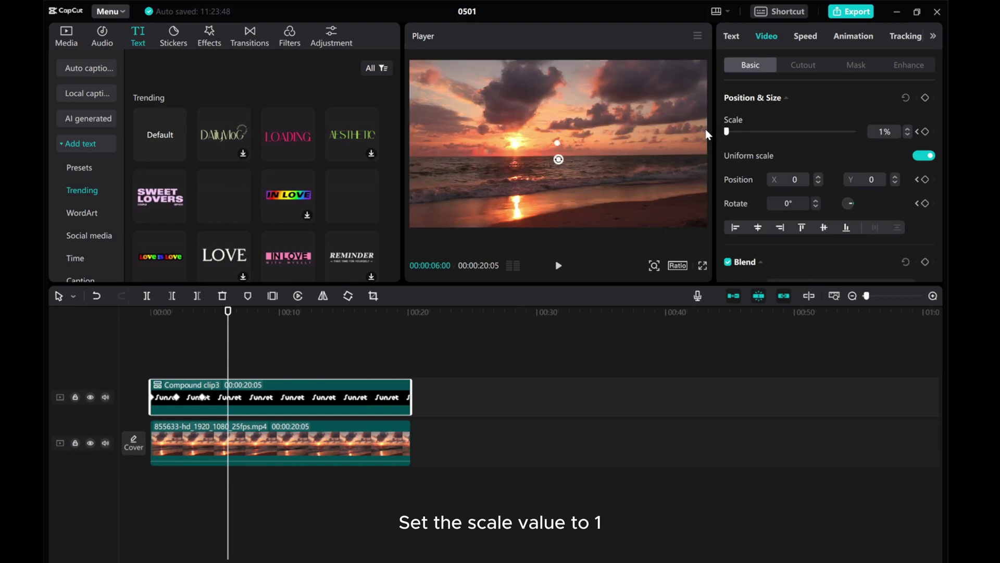
left_click(775, 203)
type("-720")
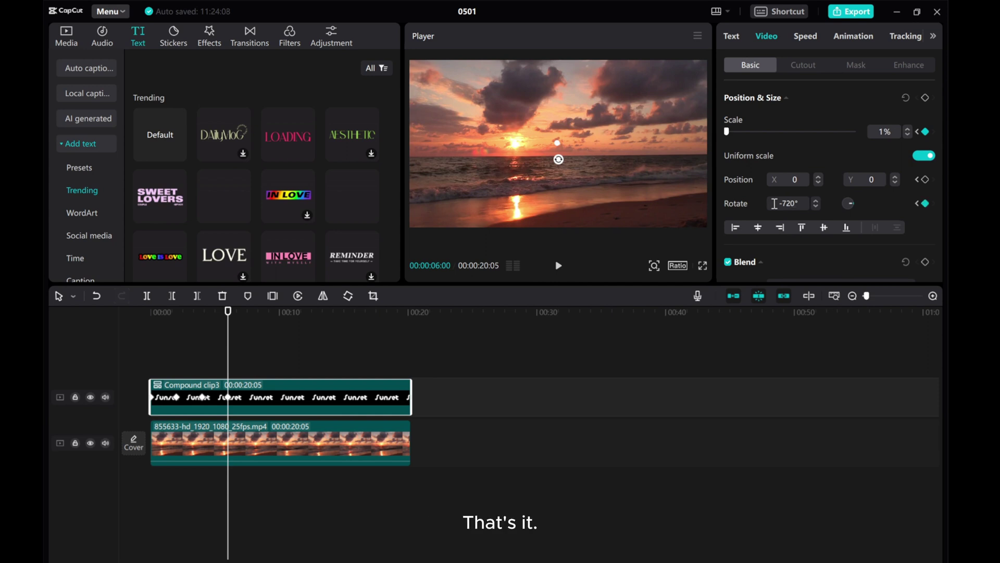
left_click(933, 295)
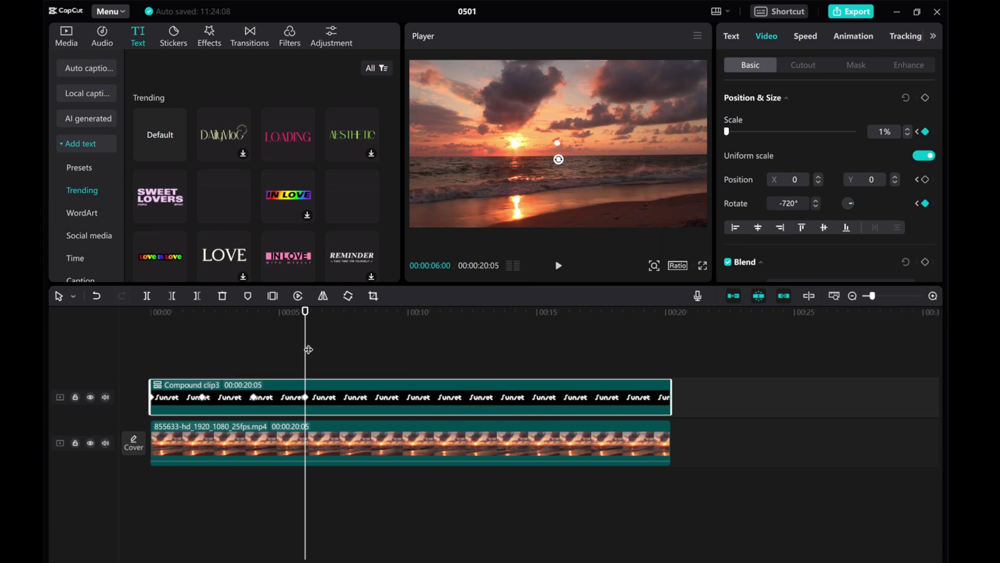
key("Home")
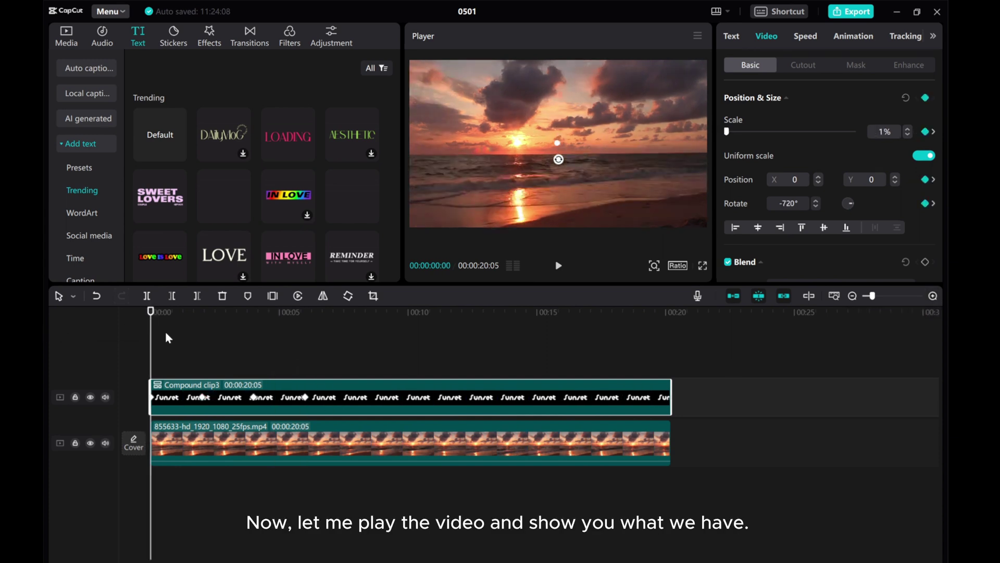
left_click(559, 269)
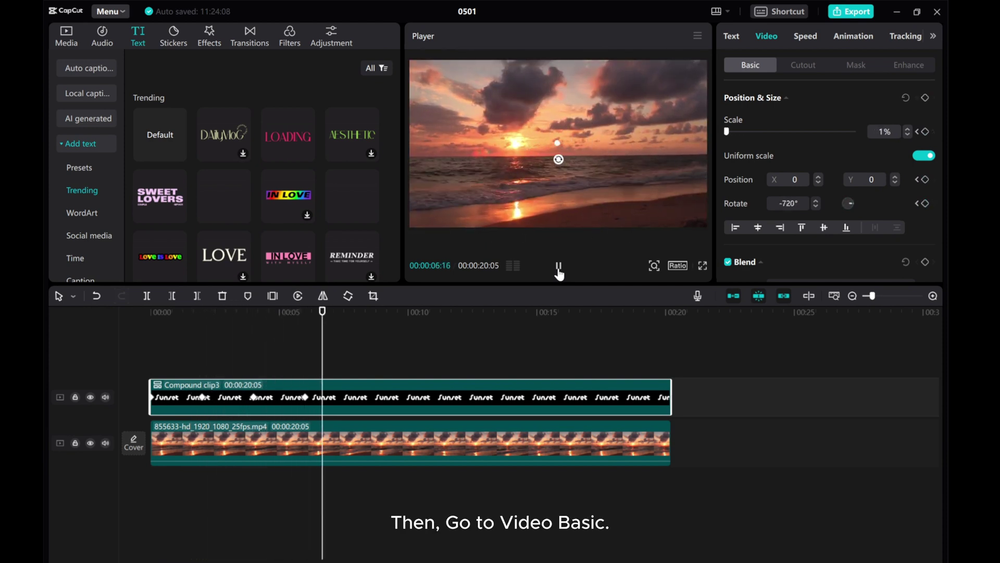
left_click(559, 268)
At about 3 seconds, set the Sunset compound clip's Blend mode to Overlay.
left_click_drag(334, 342, 238, 344)
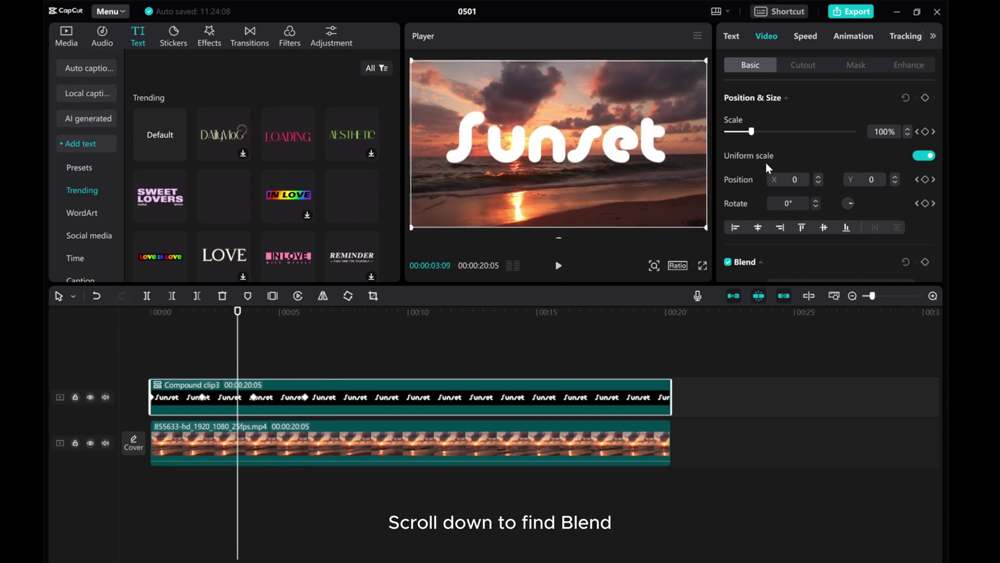
scroll(756, 166, "down", 3)
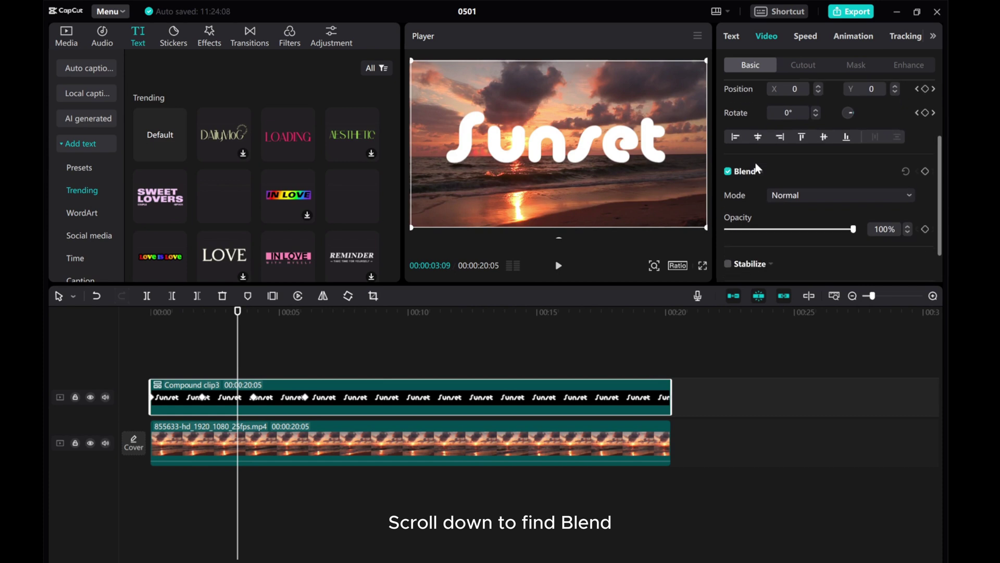
left_click(754, 173)
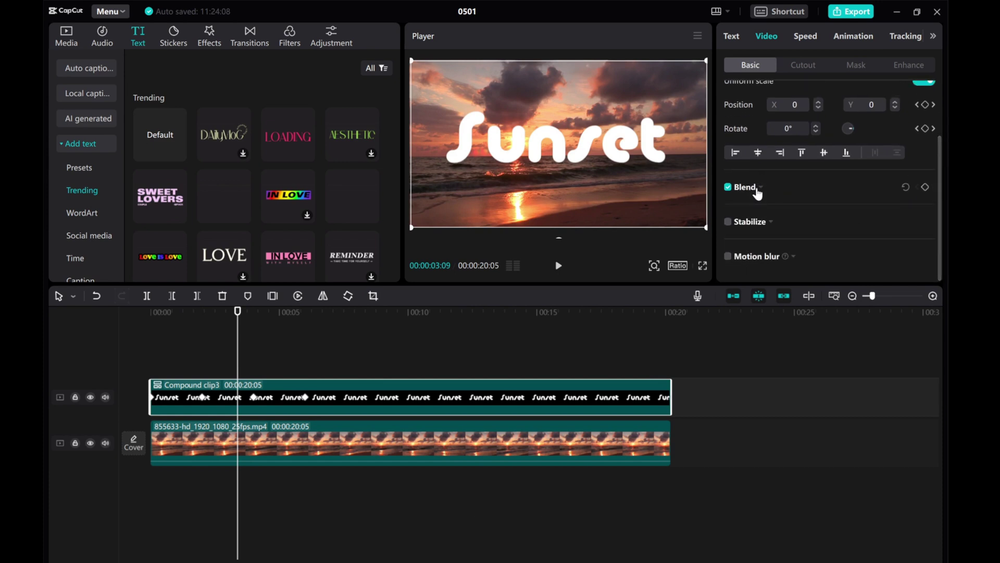
left_click(756, 189)
left_click(821, 211)
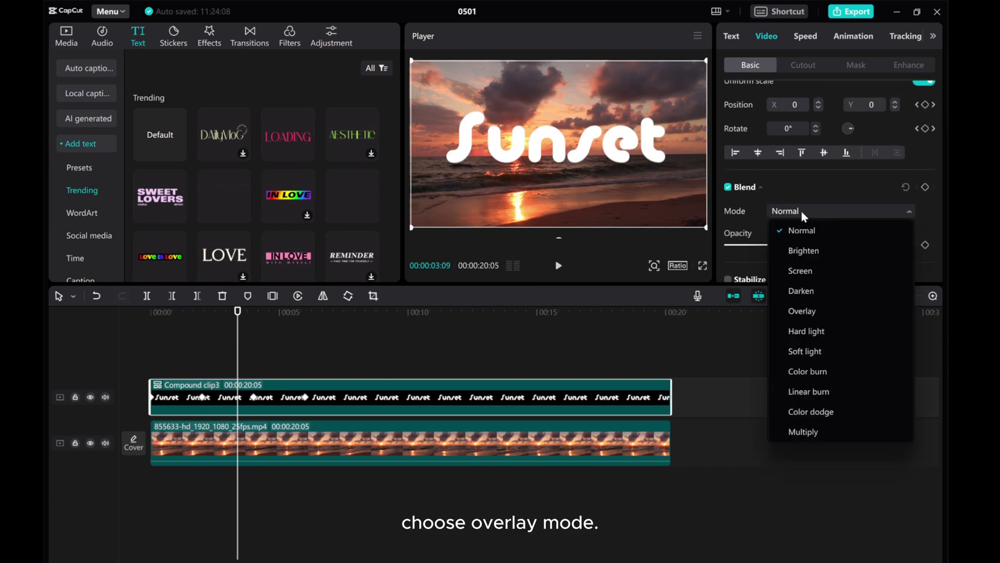
left_click(803, 311)
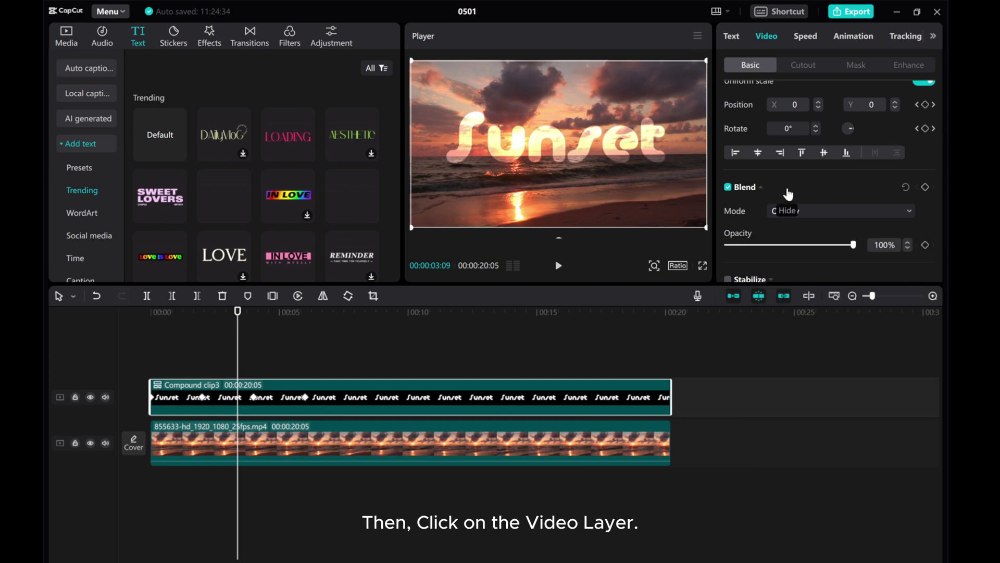
scroll(788, 196, "down", 1)
scroll(788, 194, "down", 2)
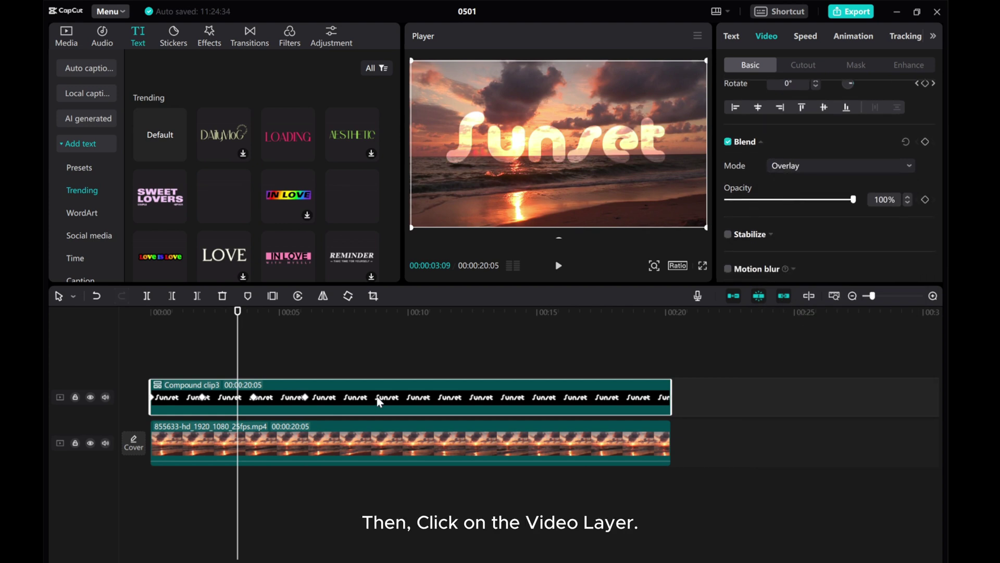
Set the beach video clip's opacity to 77% and return the playhead to 0.
left_click(377, 438)
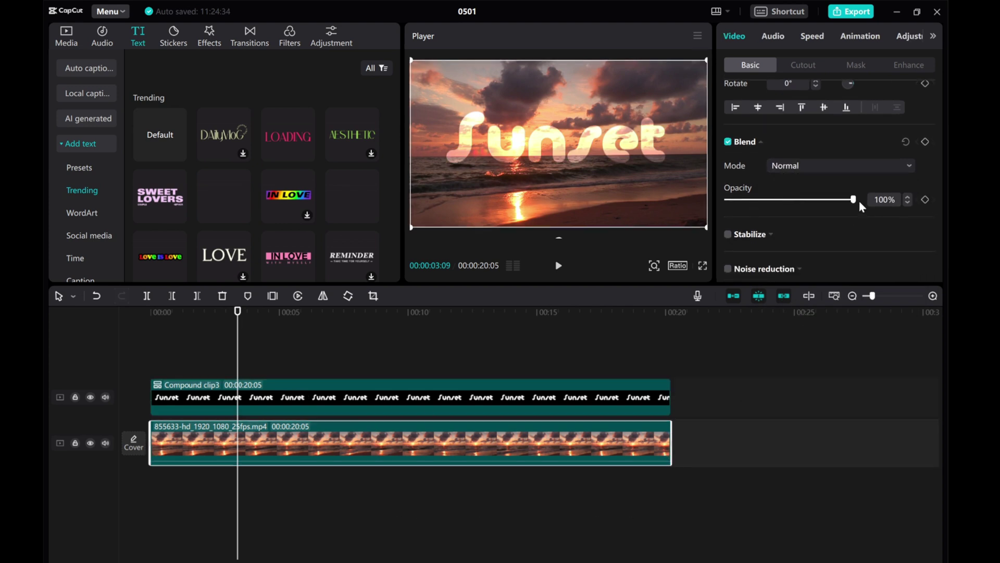
left_click_drag(857, 202, 824, 206)
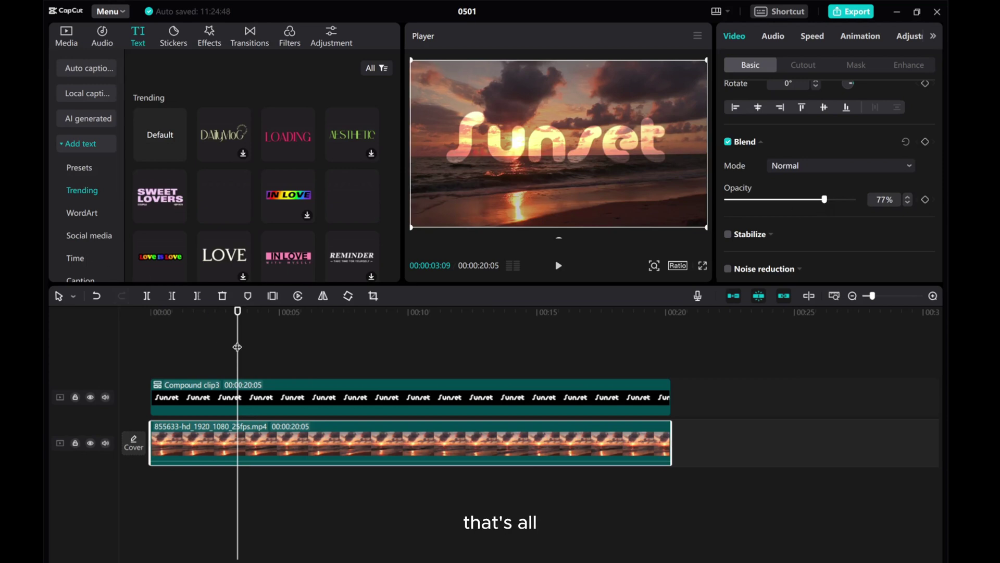
left_click_drag(237, 346, 81, 342)
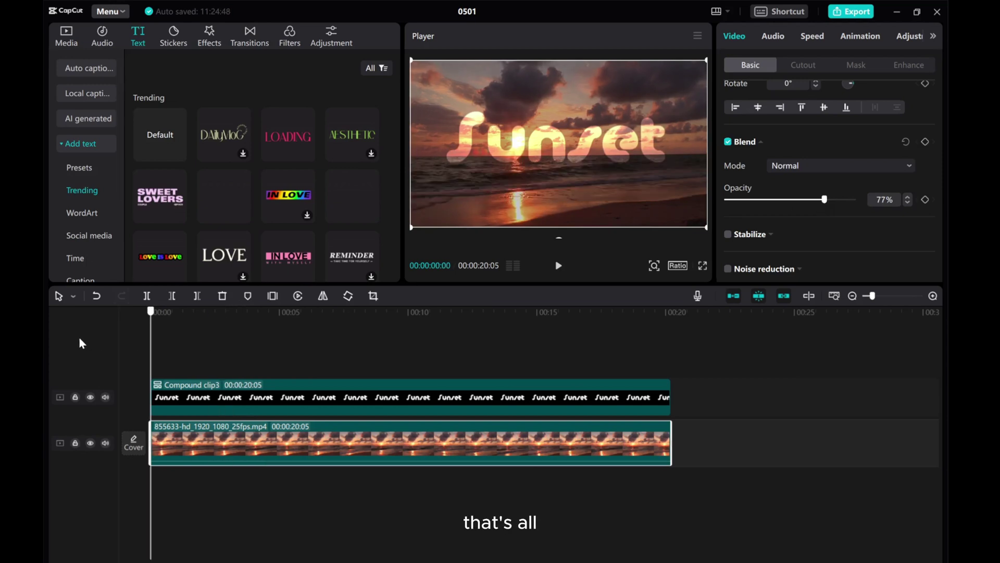
left_click(559, 266)
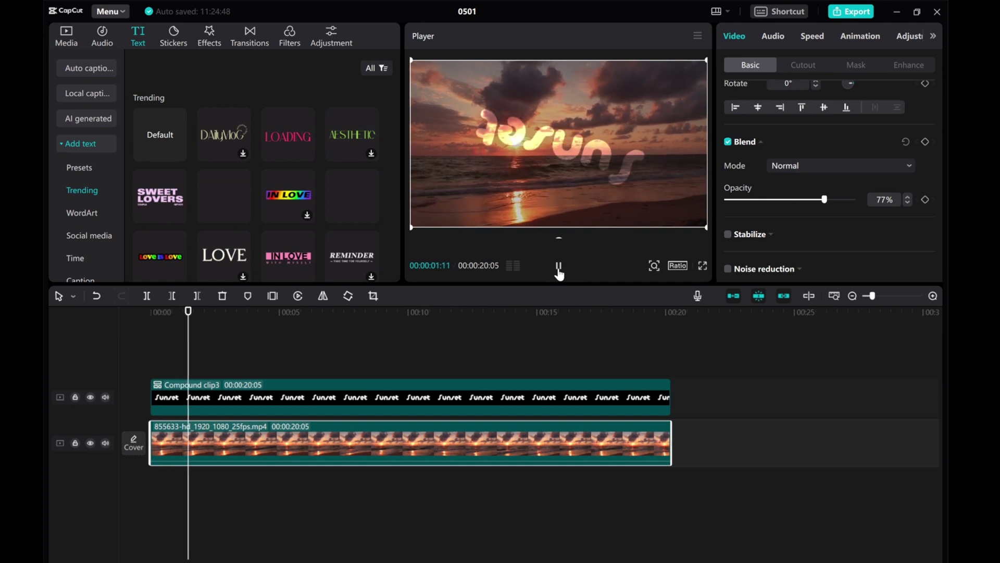